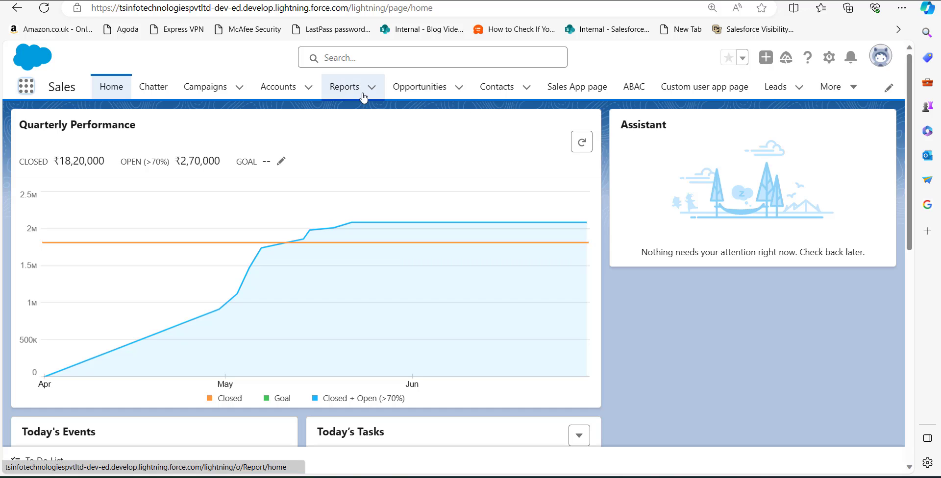
# Search 'reports' in the App Launcher, go to Reports, and begin a new report
pyautogui.click(26, 91)
pyautogui.write('reports')
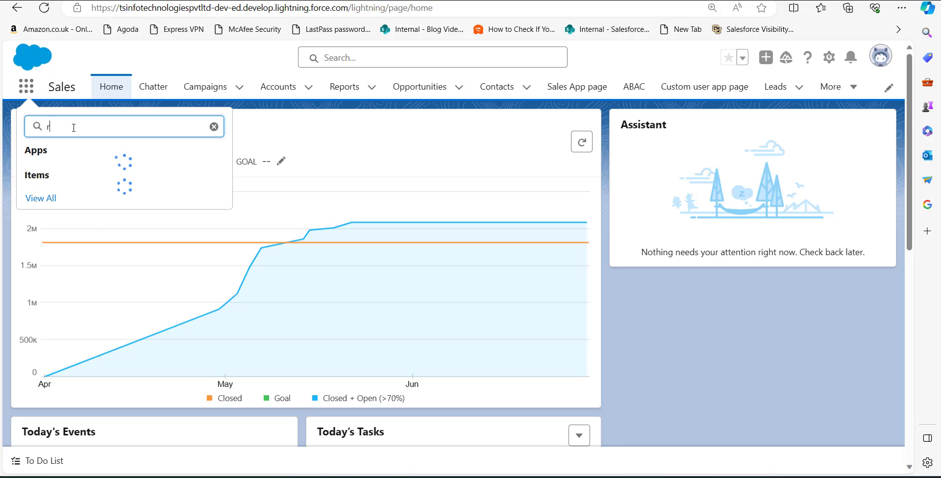
pyautogui.click(91, 215)
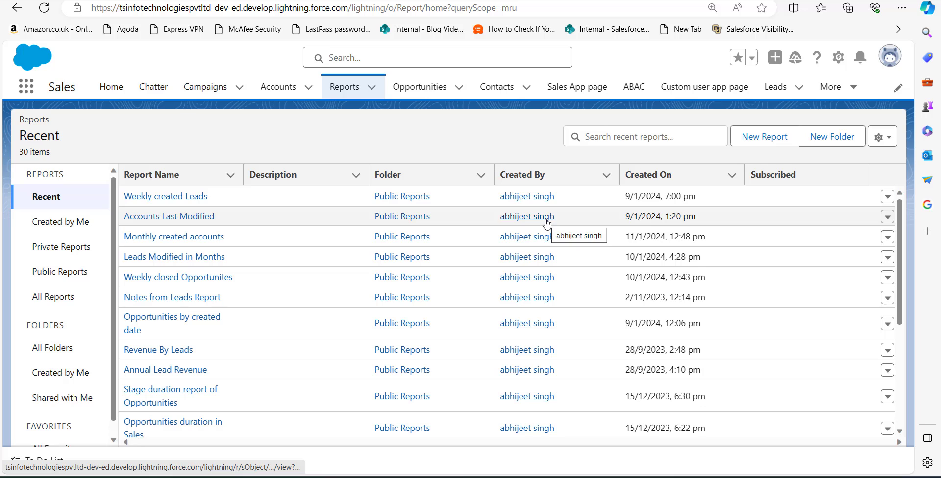
pyautogui.click(751, 147)
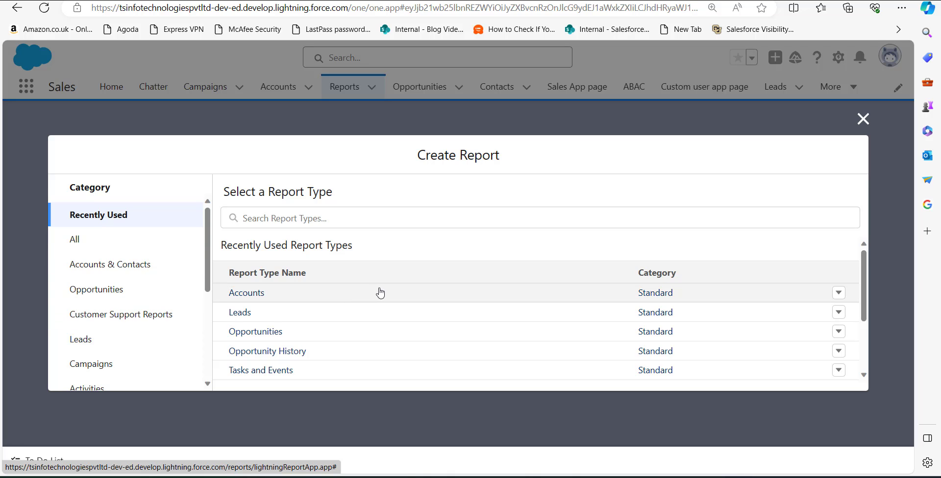
# Start a new report from the Opportunities report type in the Opportunities category
pyautogui.click(127, 297)
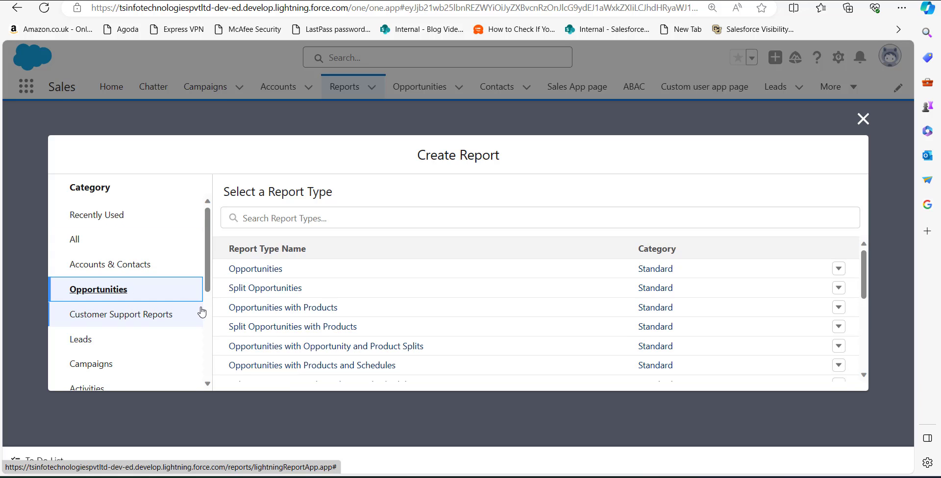
pyautogui.click(264, 273)
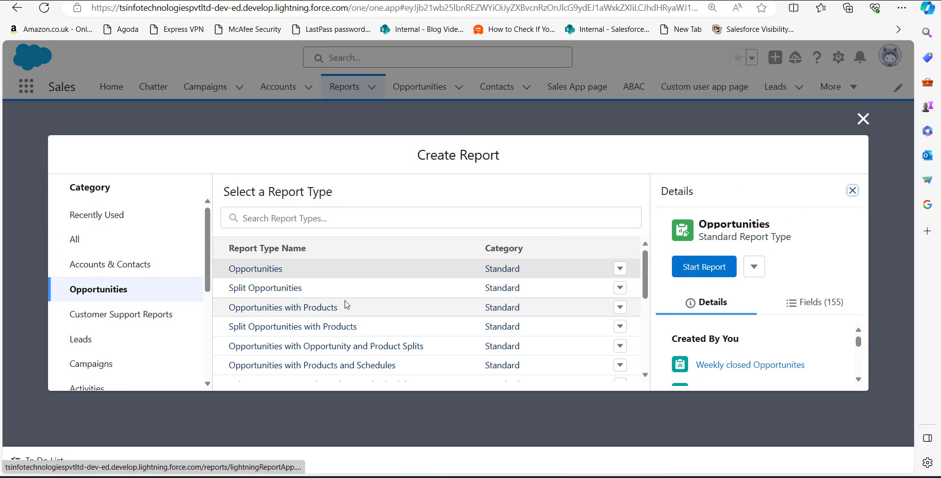
pyautogui.click(705, 268)
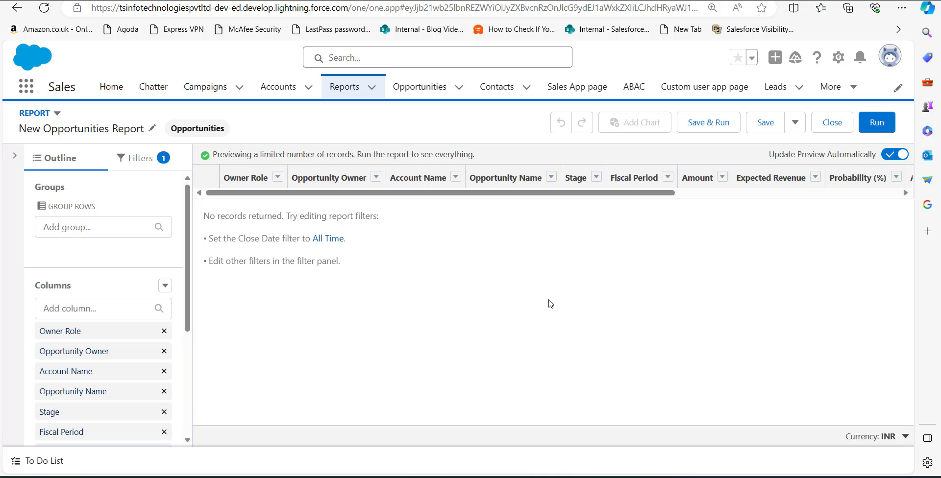
# Change the Close Date filter to Created Date with an All Time range
pyautogui.click(145, 167)
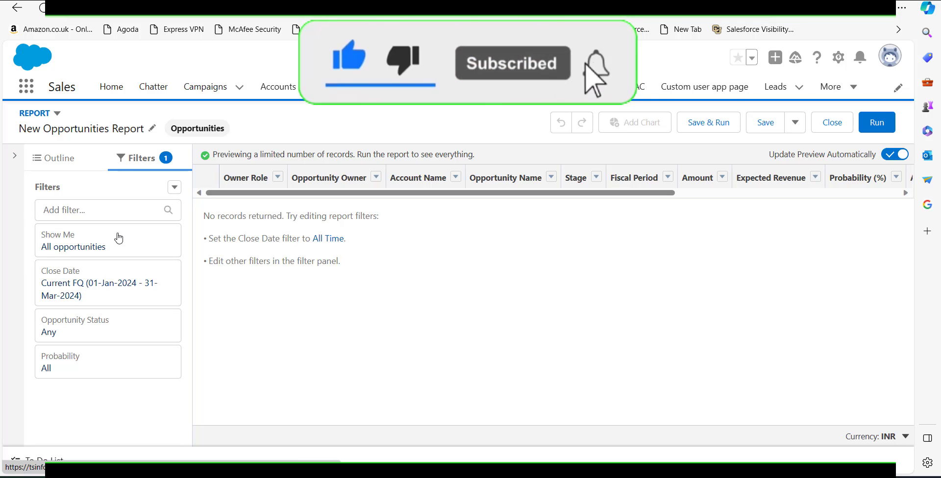
pyautogui.click(84, 294)
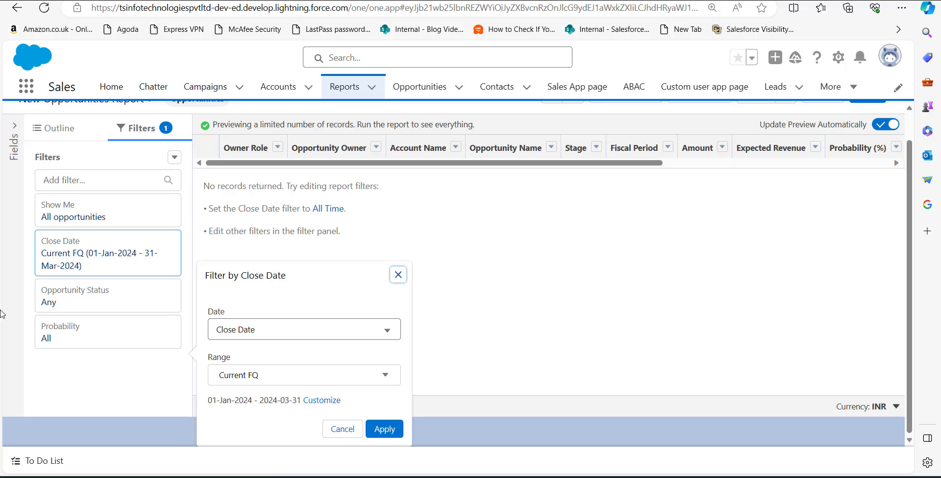
pyautogui.click(349, 335)
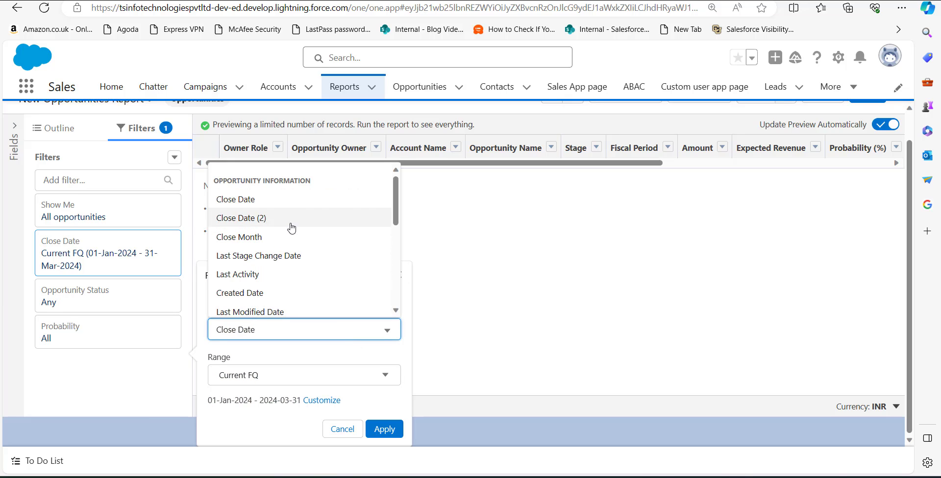
pyautogui.click(294, 294)
pyautogui.click(302, 384)
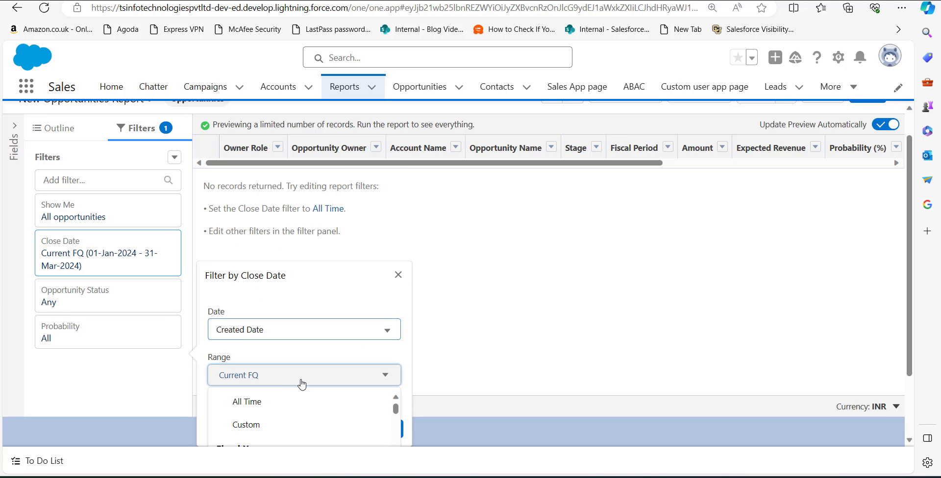
pyautogui.click(299, 396)
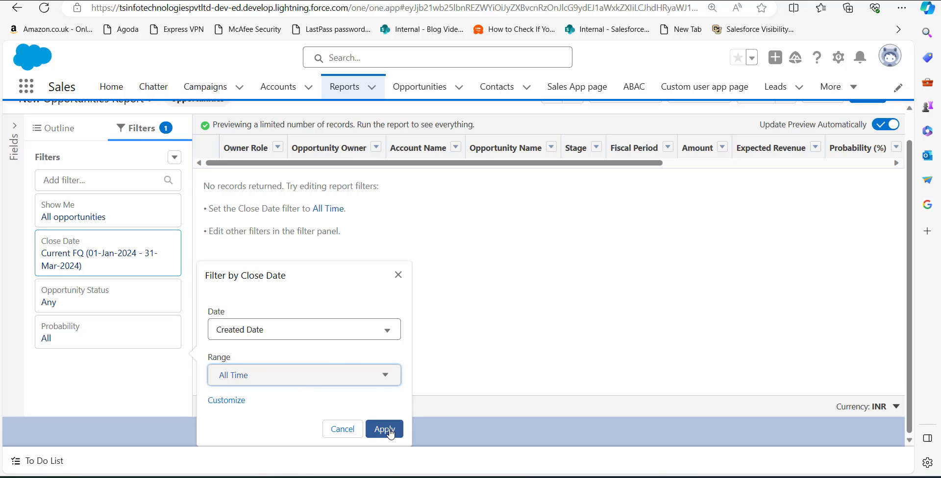
pyautogui.click(384, 430)
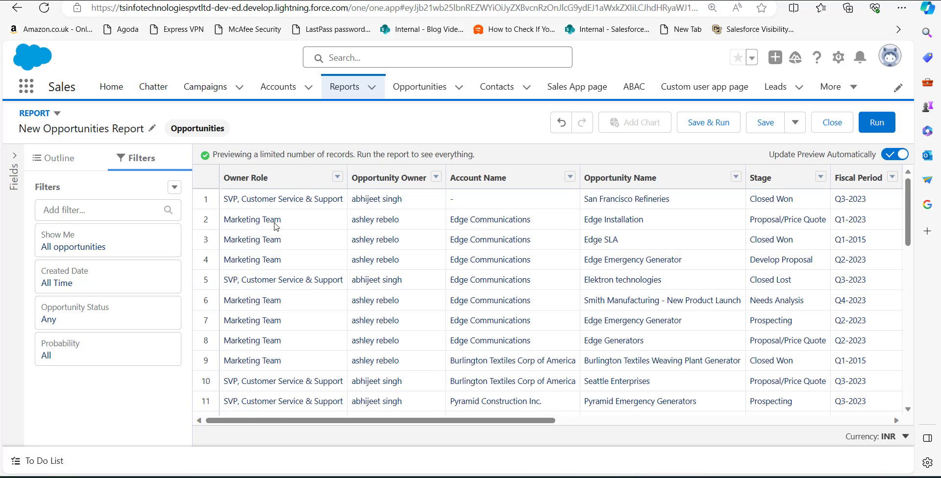
# Group the report rows by Created Date
pyautogui.click(67, 167)
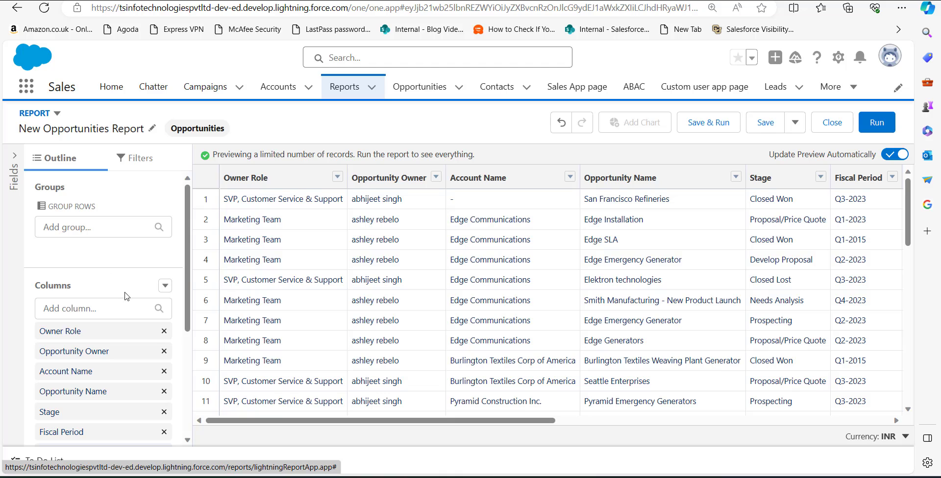
pyautogui.scroll(-3, 80, 363)
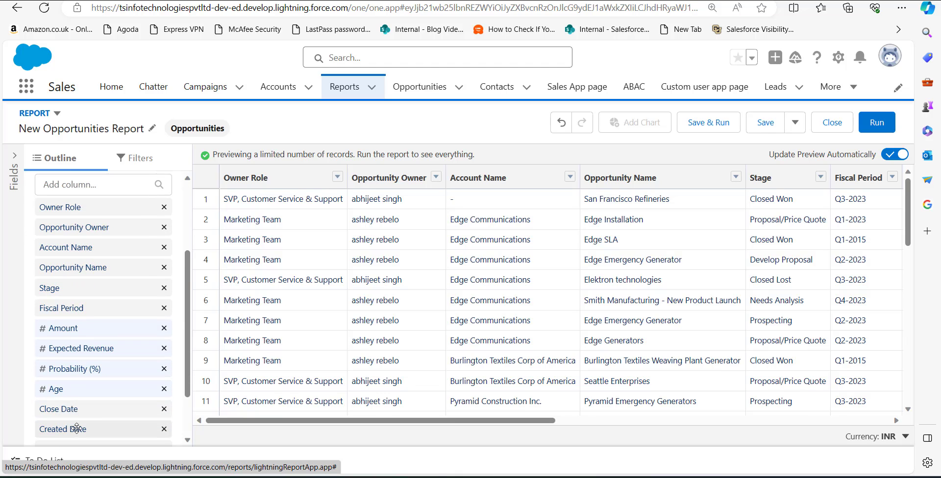
pyautogui.scroll(3, 84, 421)
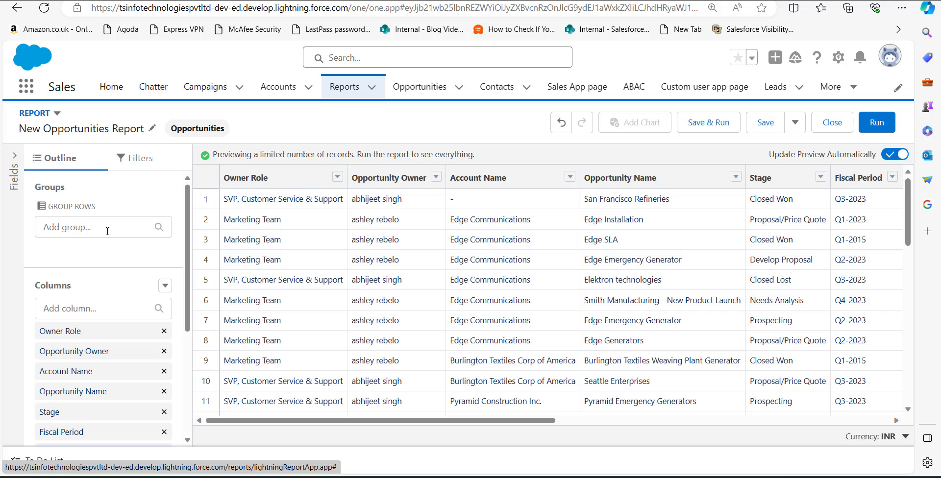
pyautogui.click(107, 231)
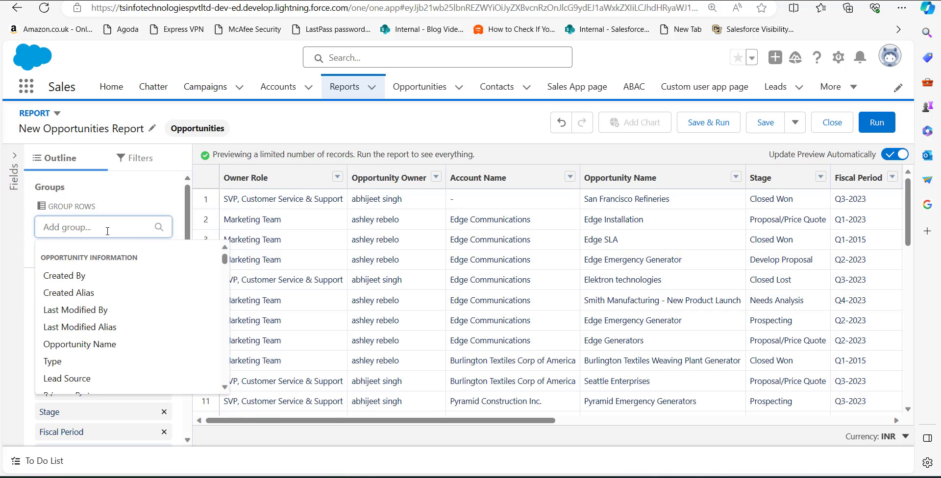
pyautogui.write('cre')
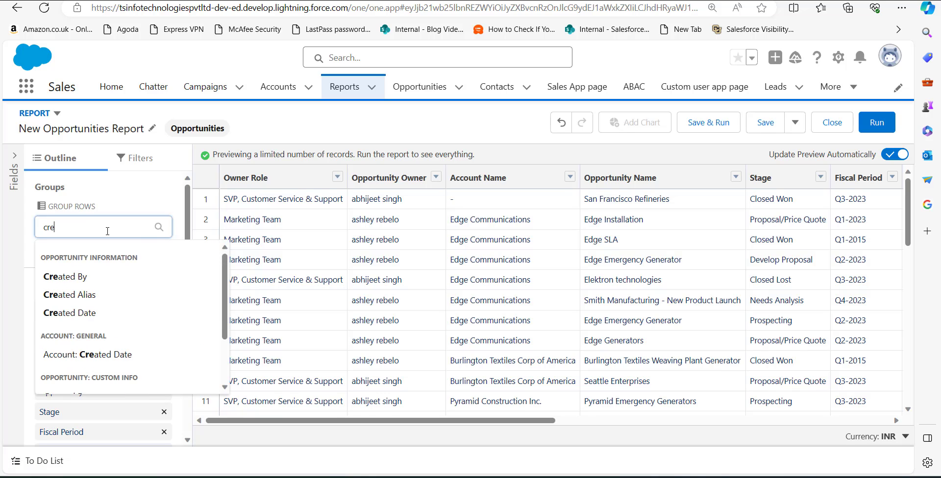
pyautogui.write('ated')
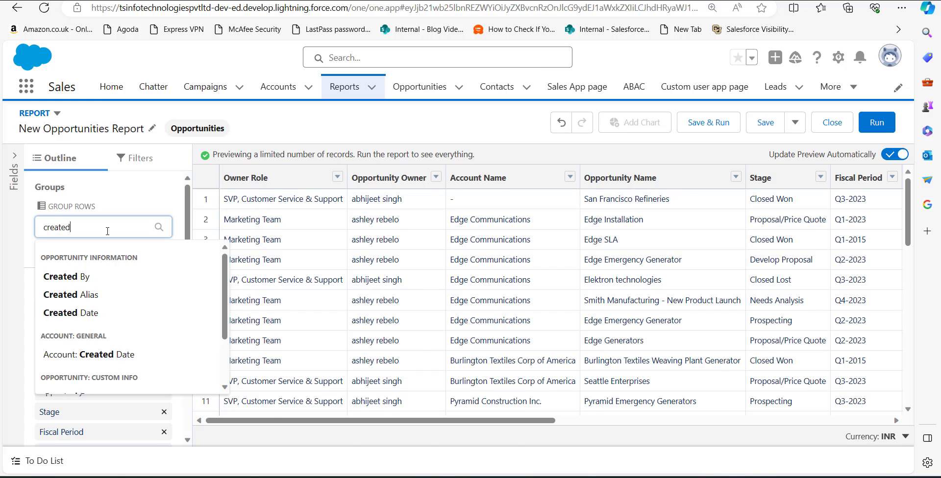
pyautogui.click(79, 313)
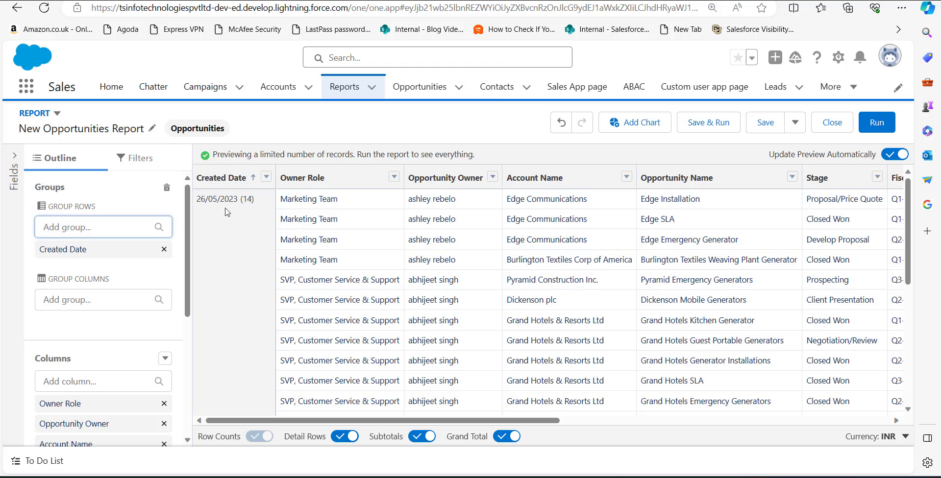
# Remove the Type column from the report
pyautogui.scroll(-3, 118, 301)
pyautogui.scroll(-3, 118, 301)
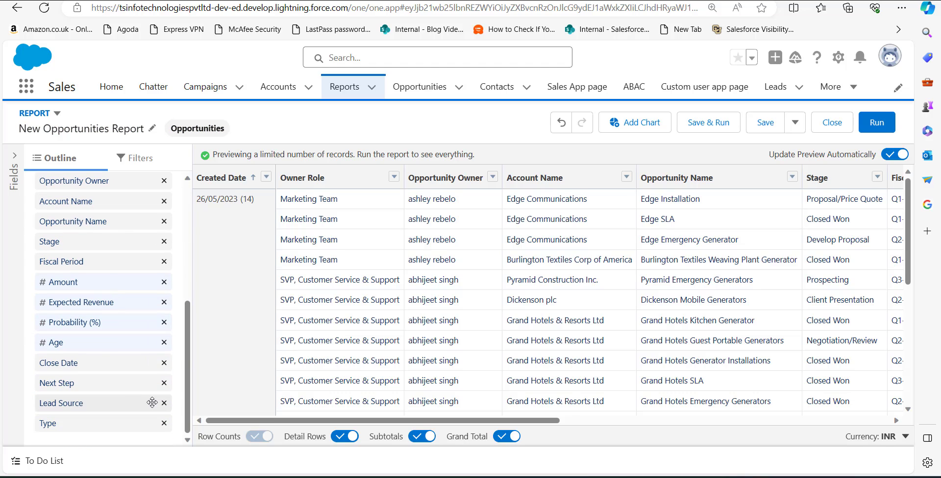
pyautogui.click(165, 423)
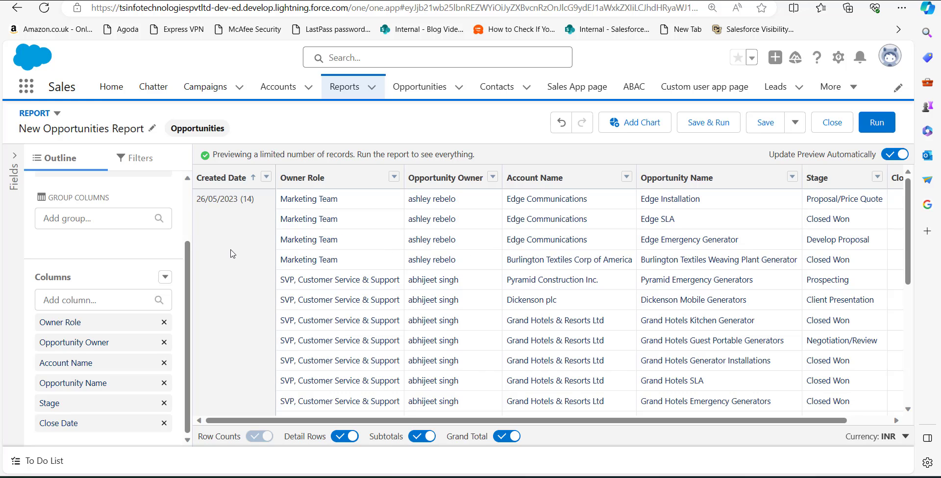
pyautogui.click(14, 157)
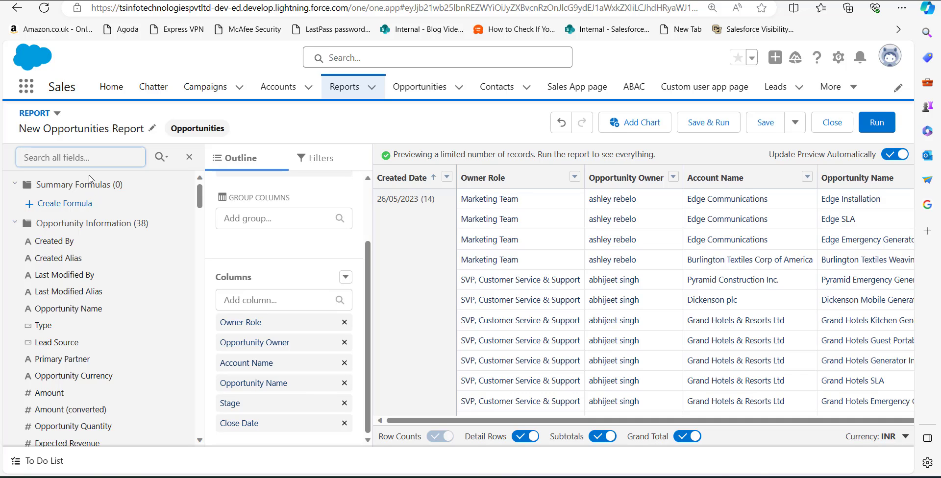
pyautogui.write('date')
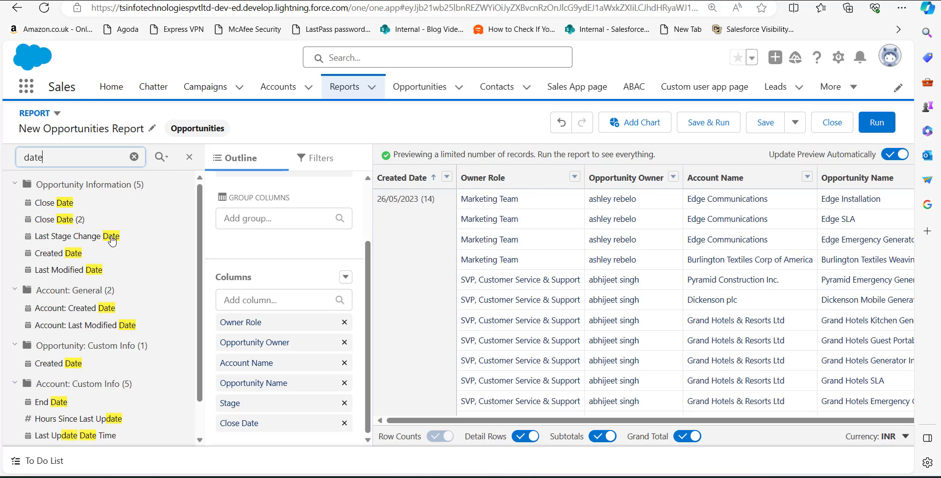
pyautogui.click(133, 158)
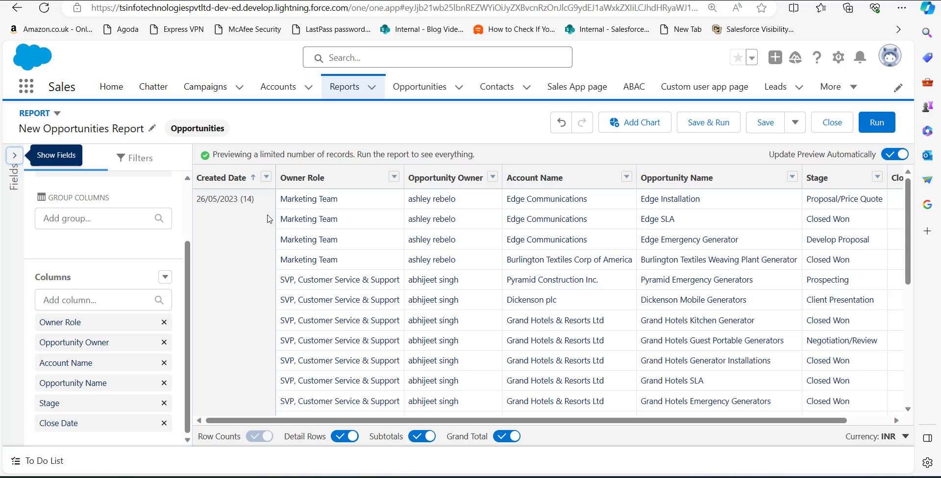
# Group the Created Date rows by Calendar Week
pyautogui.click(267, 178)
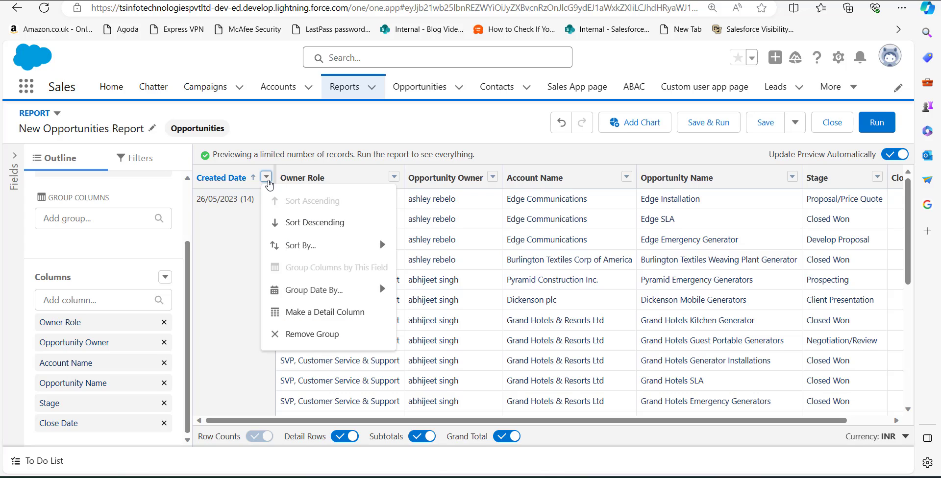
pyautogui.moveTo(280, 293)
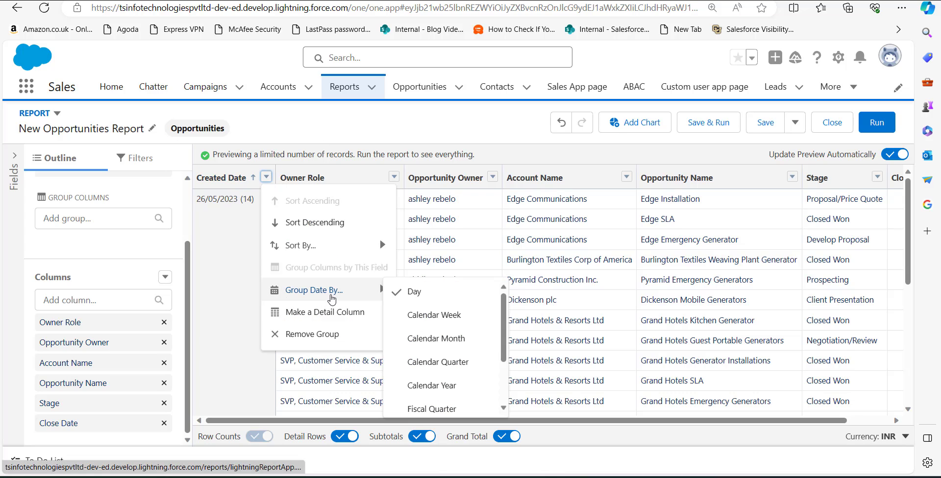
pyautogui.click(446, 316)
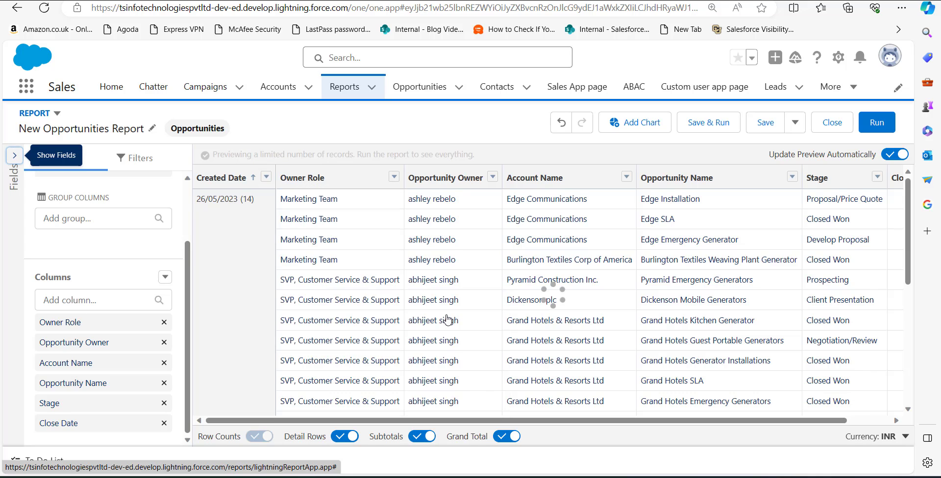
# Sort the weekly Created Date groups descending, newest week first
pyautogui.scroll(-10, 275, 294)
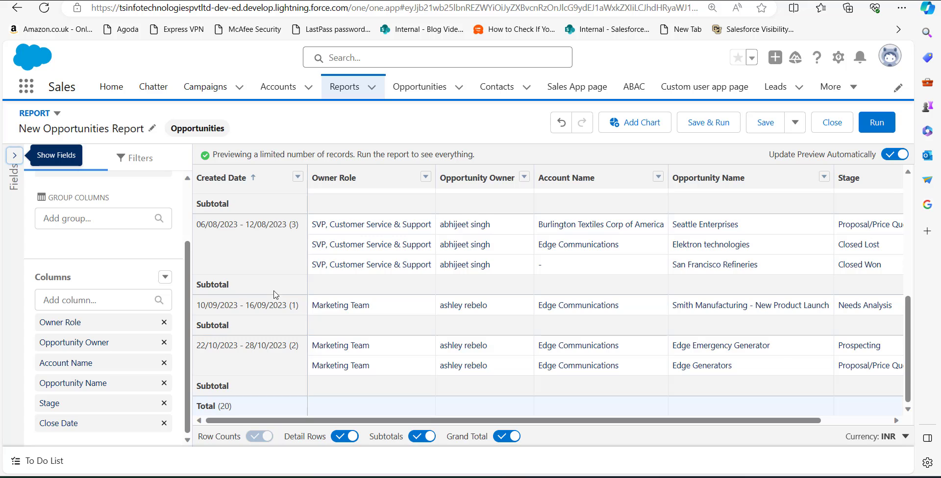
pyautogui.scroll(5, 275, 294)
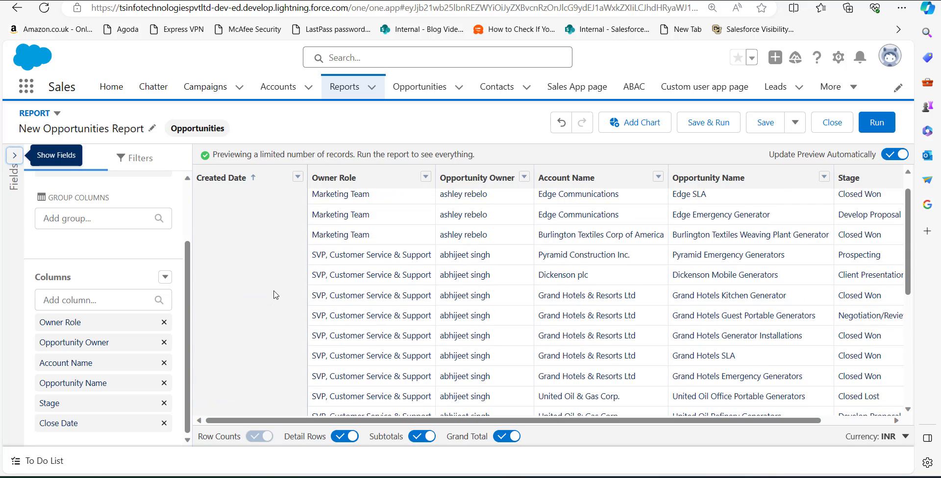
pyautogui.scroll(-5, 275, 295)
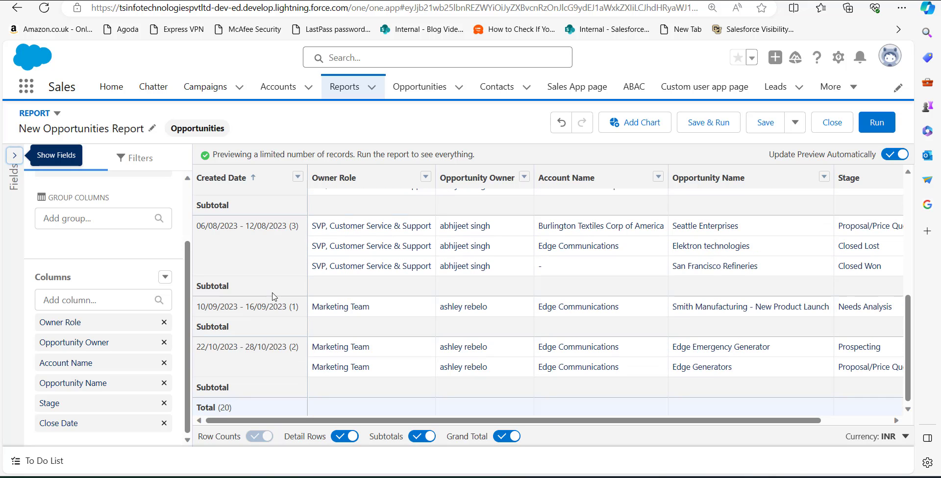
pyautogui.click(252, 182)
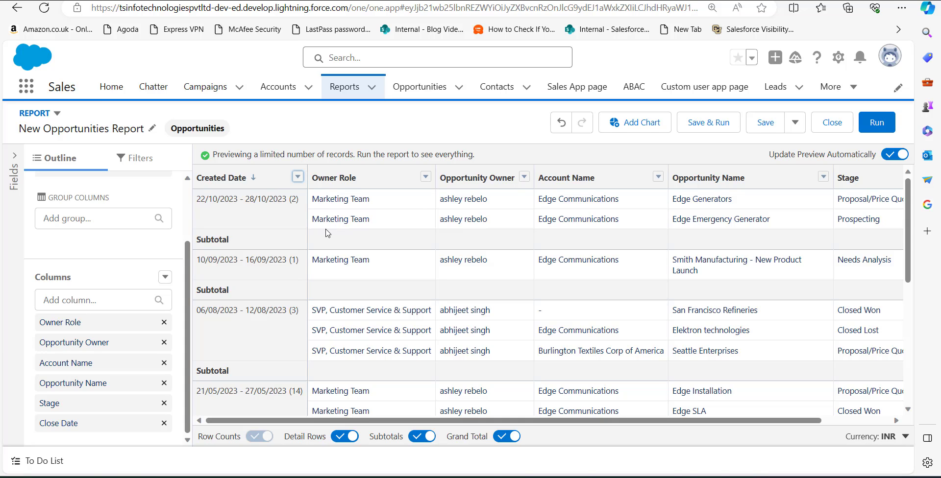
# Add a chart to the report, keeping Bar as the display type
pyautogui.click(640, 128)
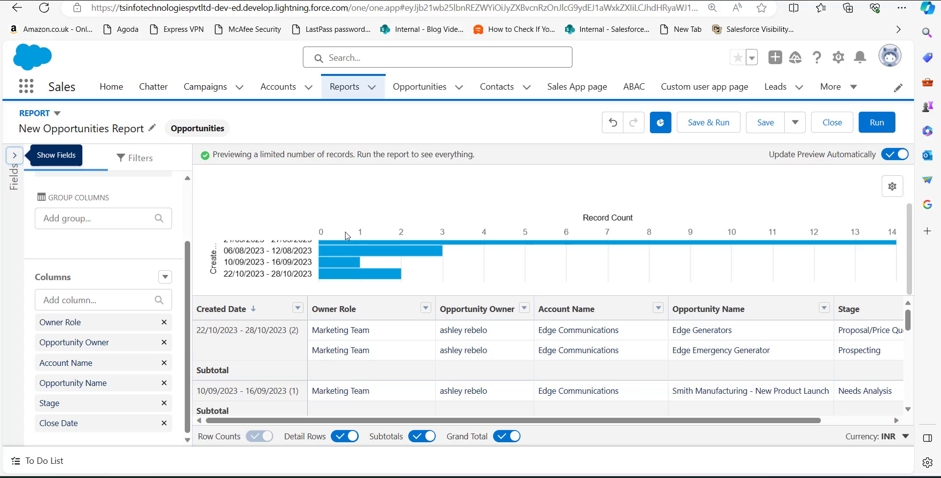
pyautogui.click(893, 188)
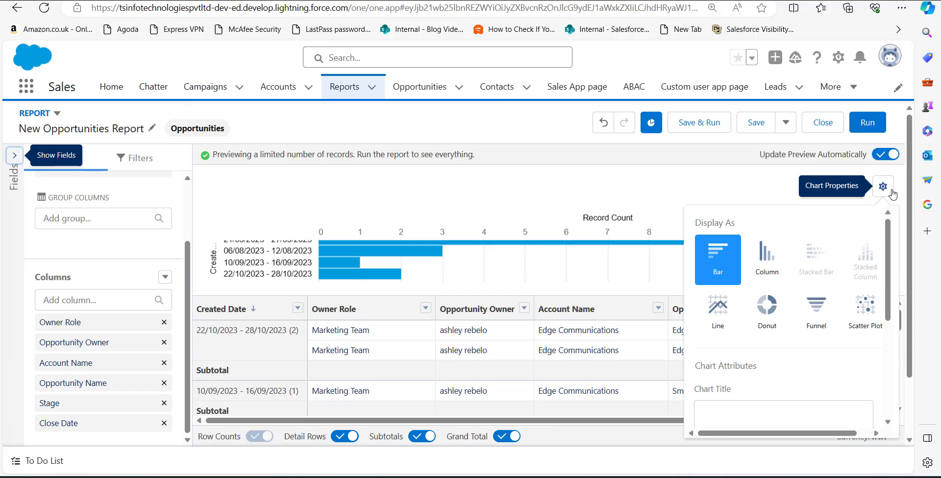
pyautogui.click(525, 271)
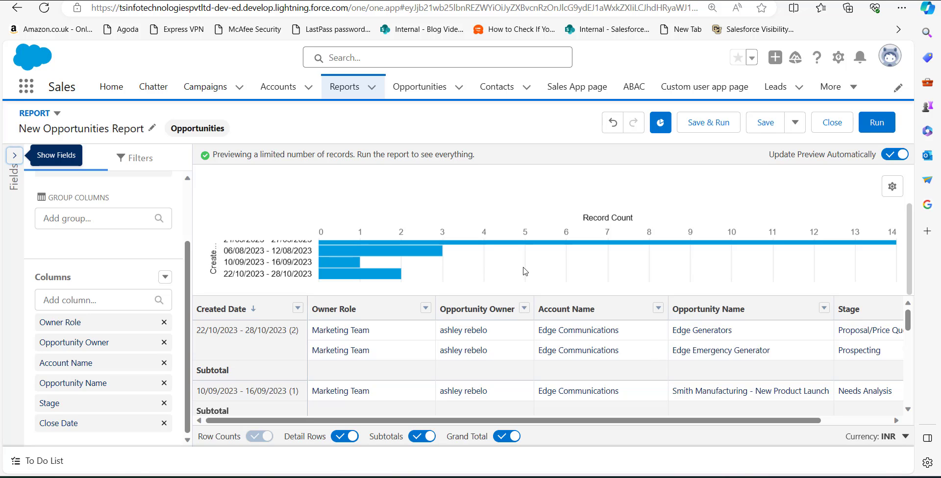
# Name the report 'Weekly Opportunities' in the Save & Run dialog
pyautogui.click(719, 127)
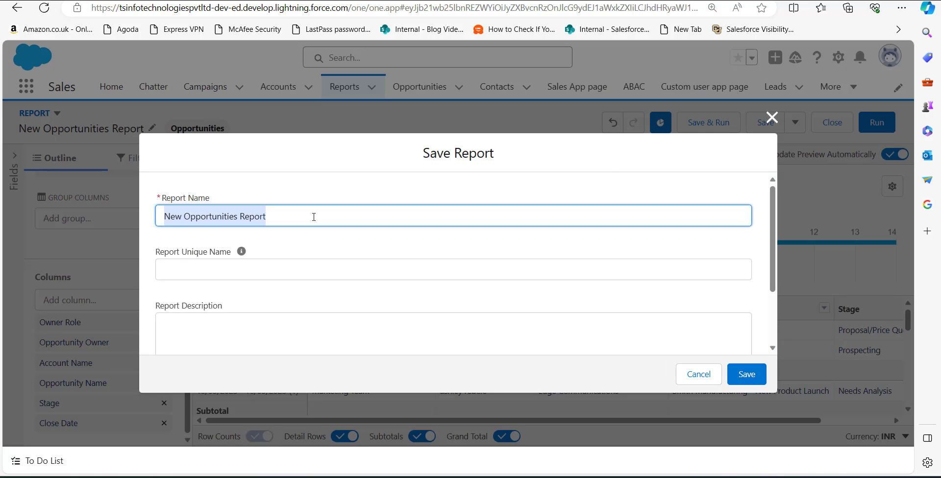
pyautogui.press('BackSpace')
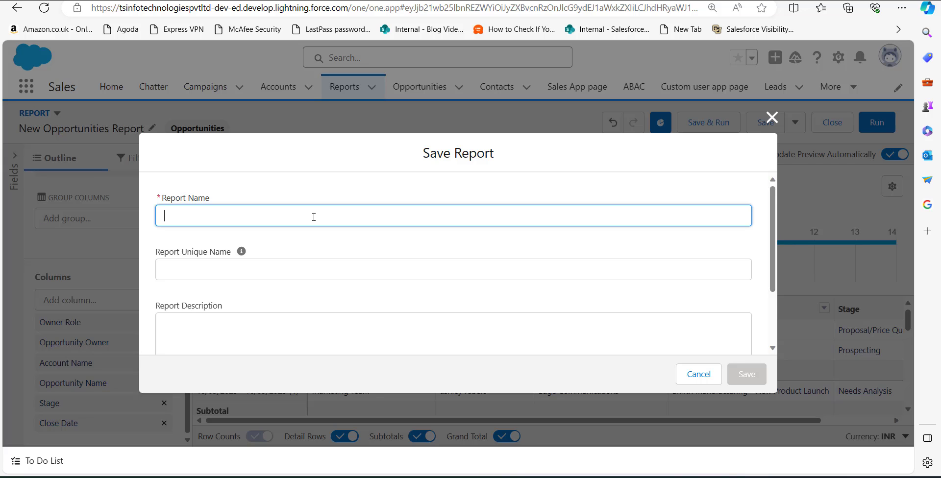
pyautogui.write('WE')
pyautogui.press('BackSpace')
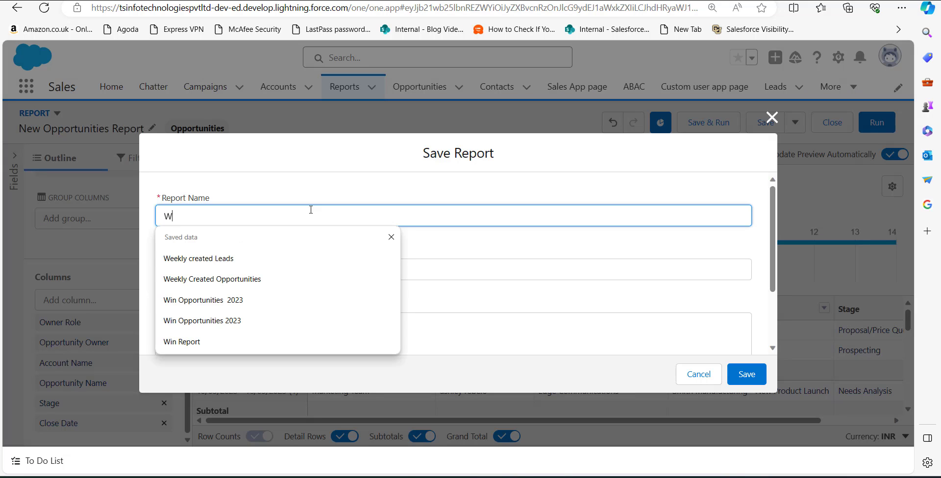
pyautogui.write('eekly Opportunities')
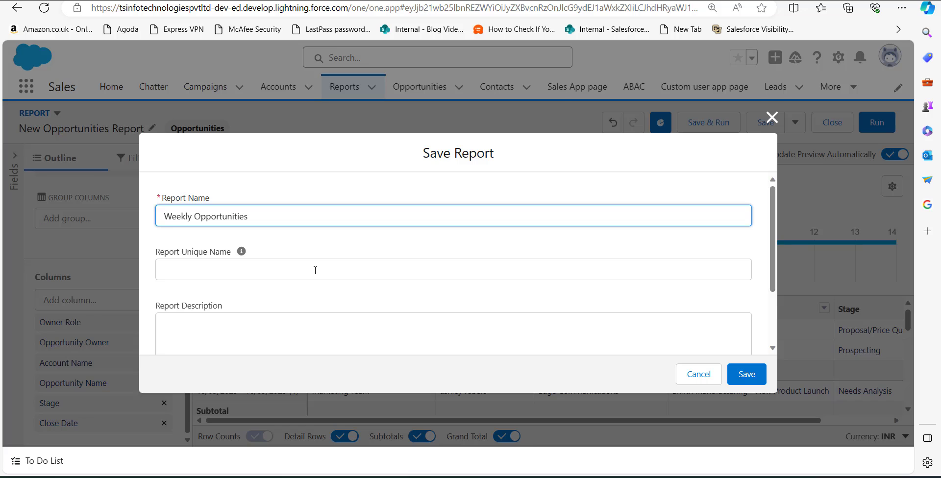
pyautogui.click(315, 270)
pyautogui.click(295, 253)
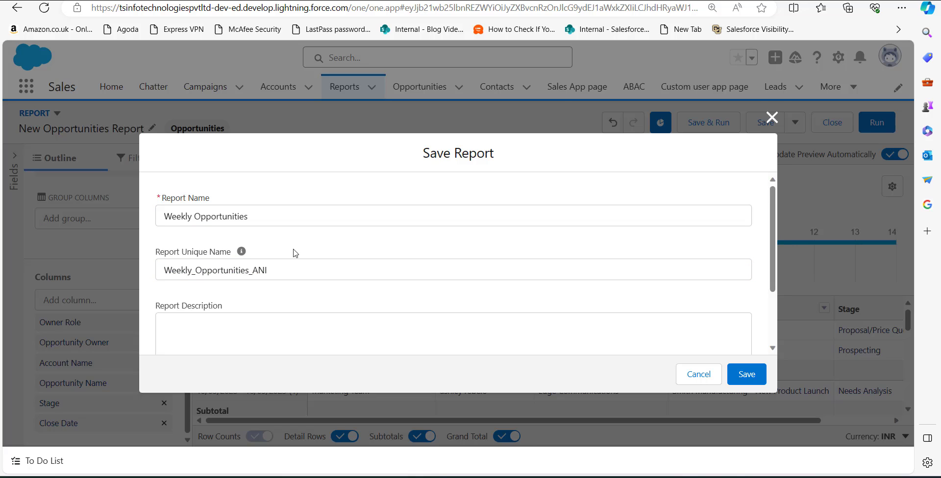
# Place the report in the Public Reports folder and save it
pyautogui.scroll(-2, 316, 324)
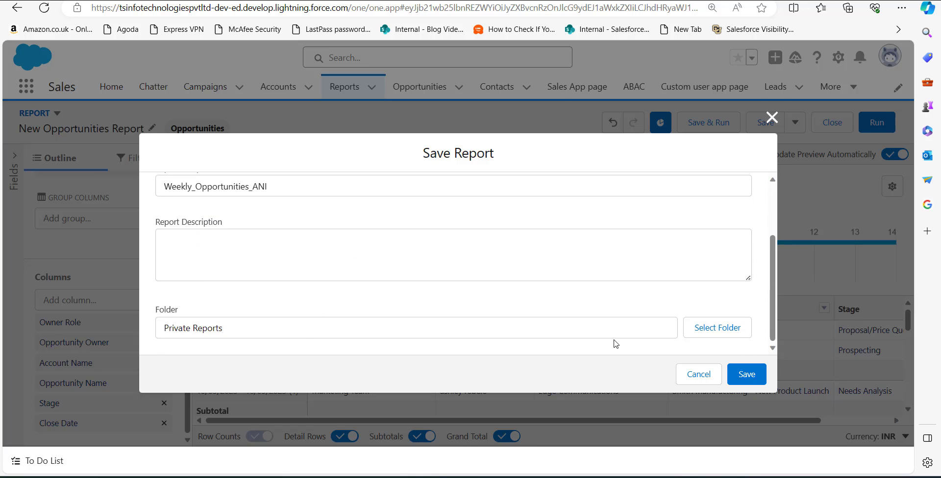
pyautogui.click(717, 330)
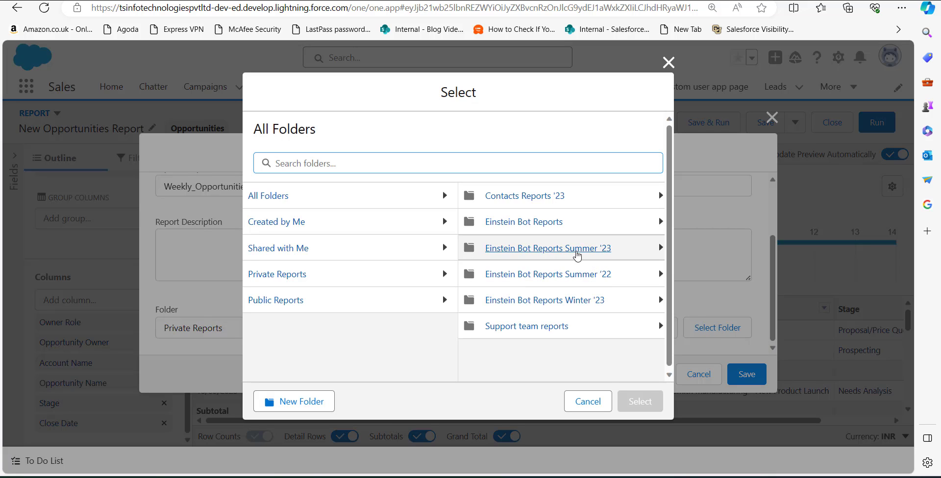
pyautogui.scroll(-1, 323, 275)
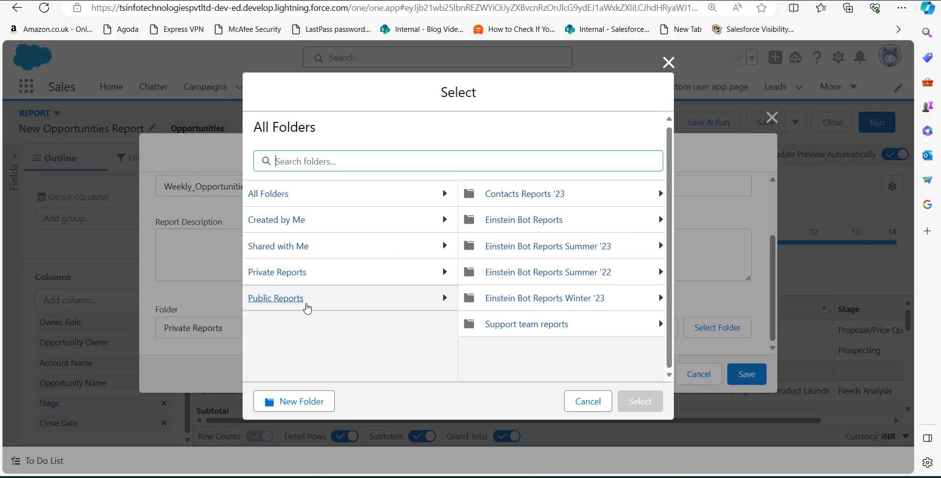
pyautogui.click(295, 305)
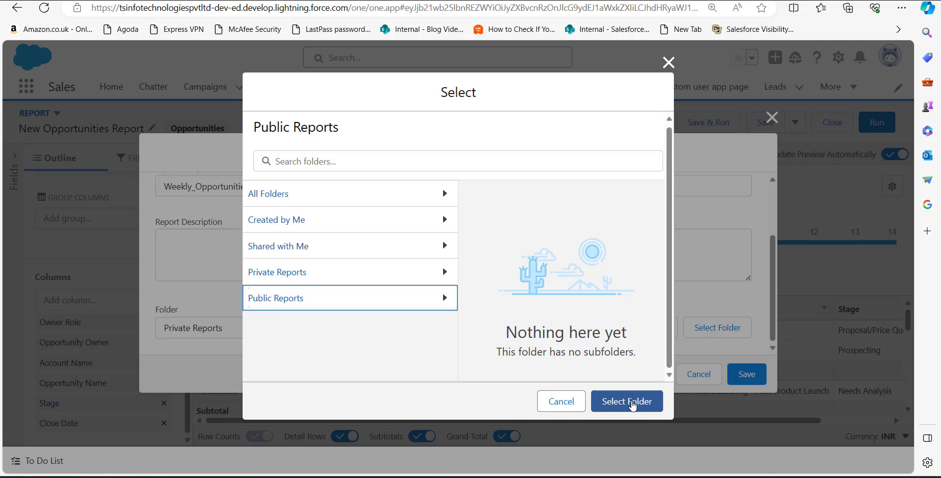
pyautogui.click(633, 405)
pyautogui.click(747, 375)
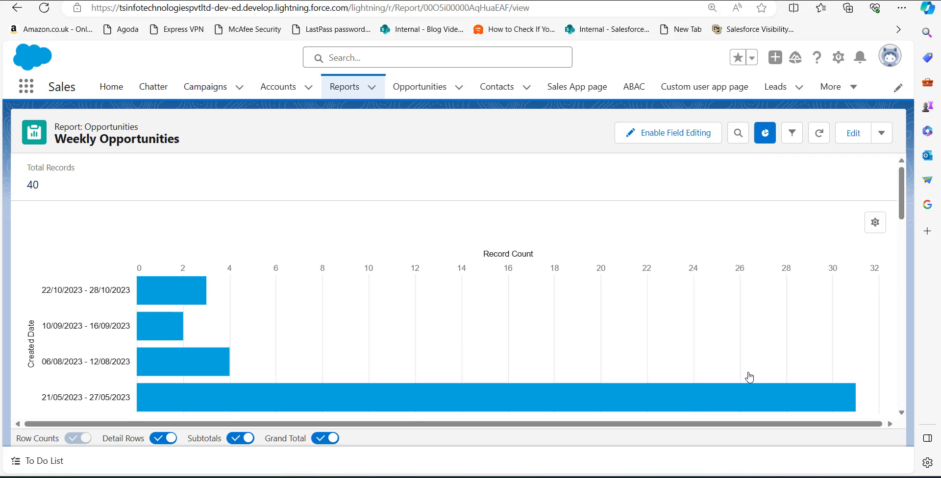
# Scroll through the saved Weekly Opportunities report's chart and weekly groups
pyautogui.scroll(-2, 634, 306)
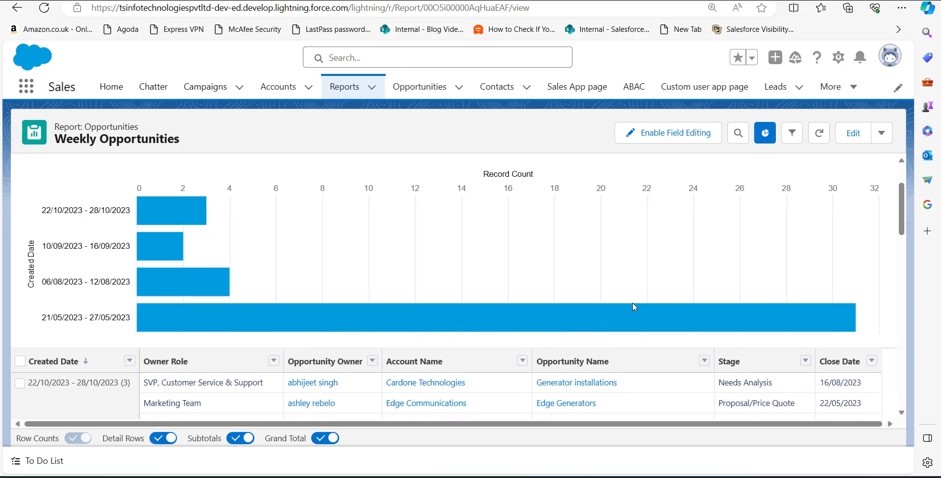
pyautogui.scroll(-2, 634, 306)
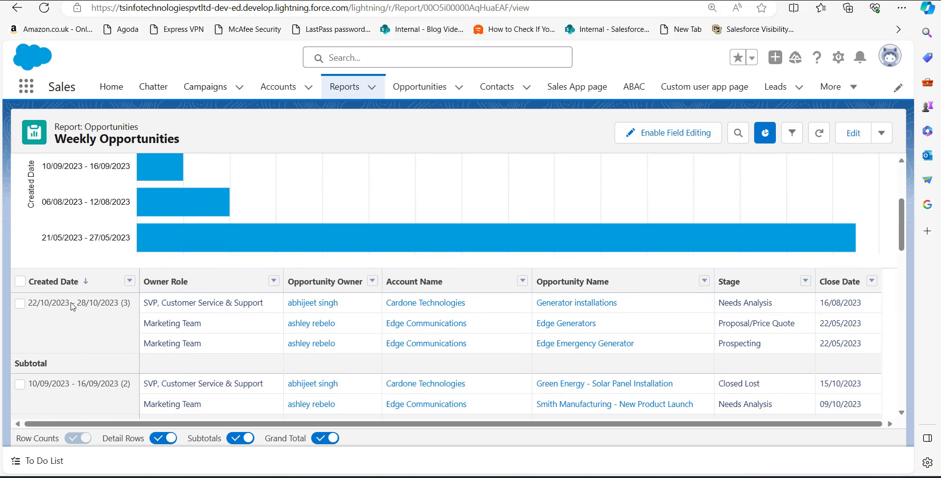
pyautogui.scroll(-3, 84, 319)
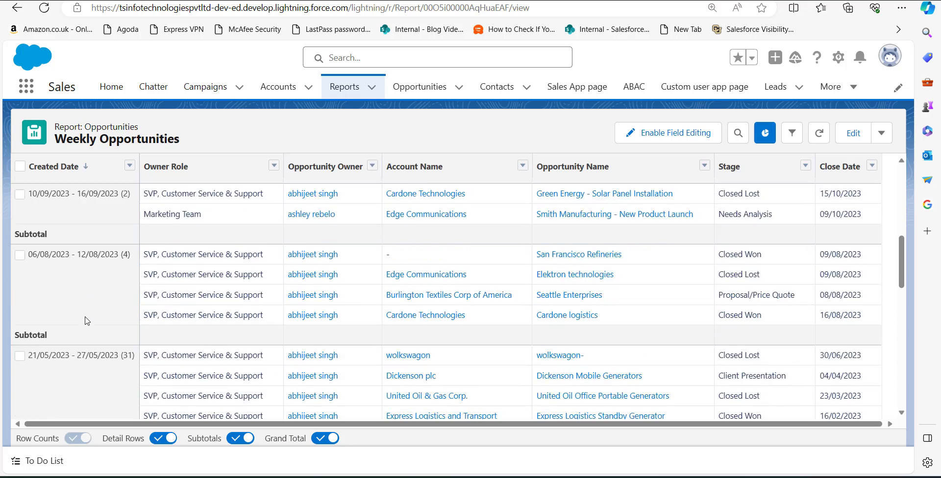
pyautogui.scroll(4, 87, 321)
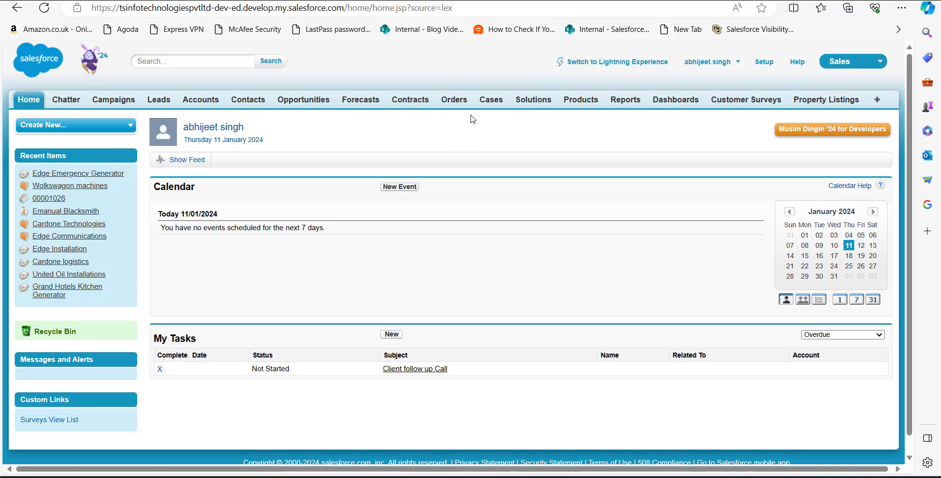
# From the Classic Reports tab, create a new report using the Leads report type
pyautogui.click(612, 105)
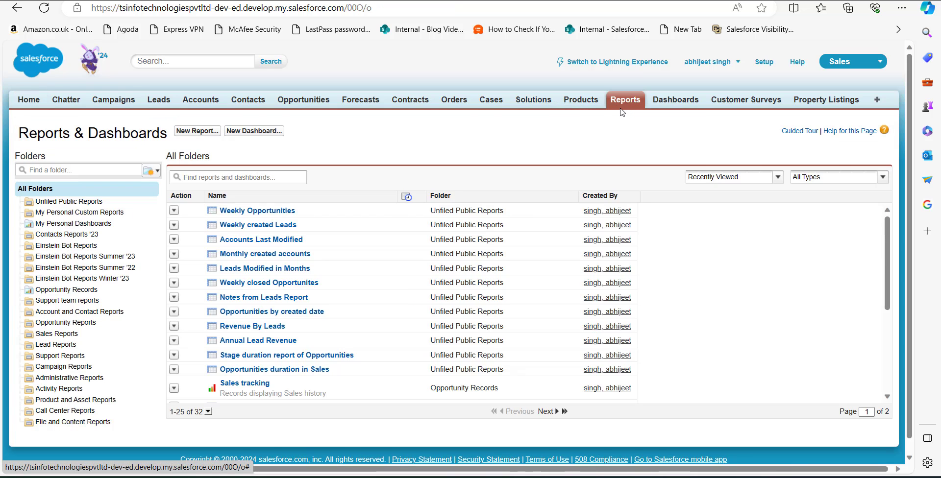
pyautogui.click(198, 131)
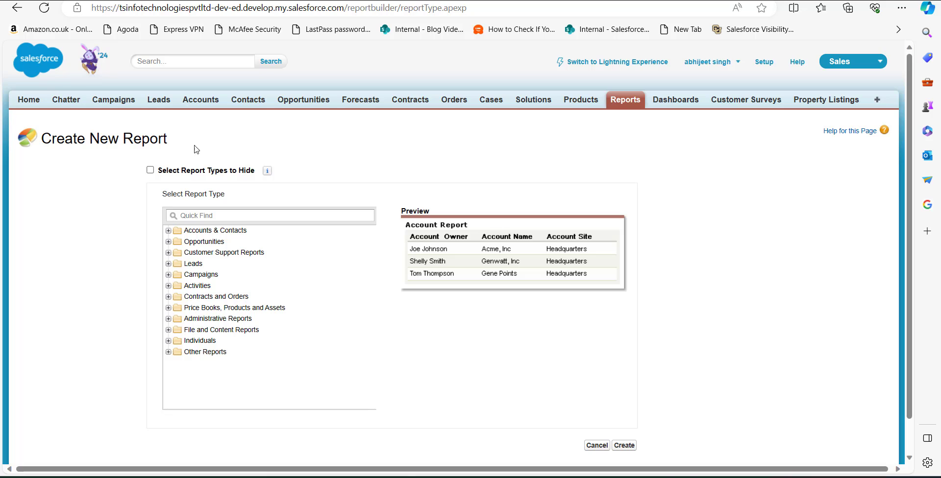
pyautogui.click(182, 267)
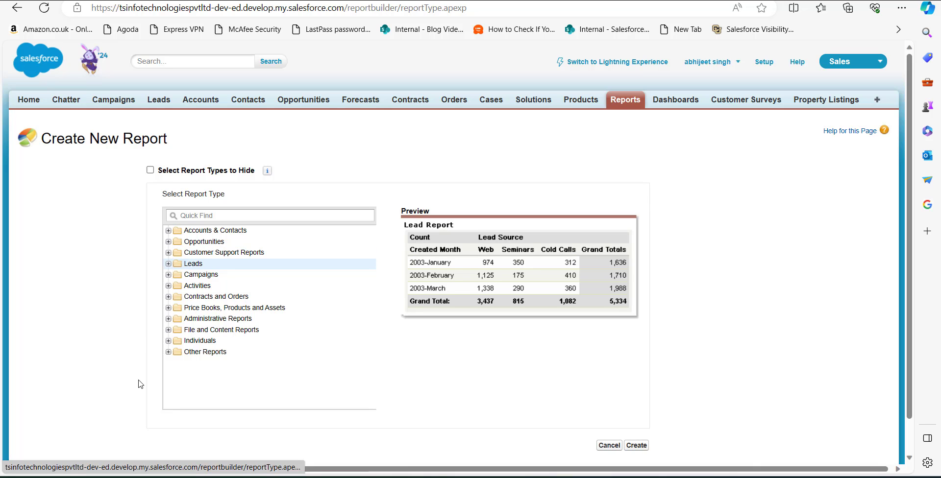
pyautogui.click(637, 445)
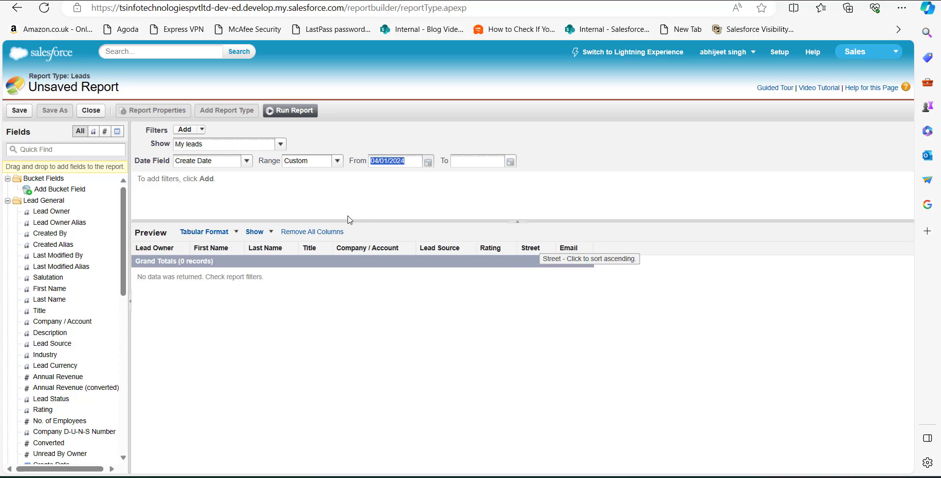
# Show All leads and set the Create Date range to All Time
pyautogui.click(279, 147)
pyautogui.click(218, 199)
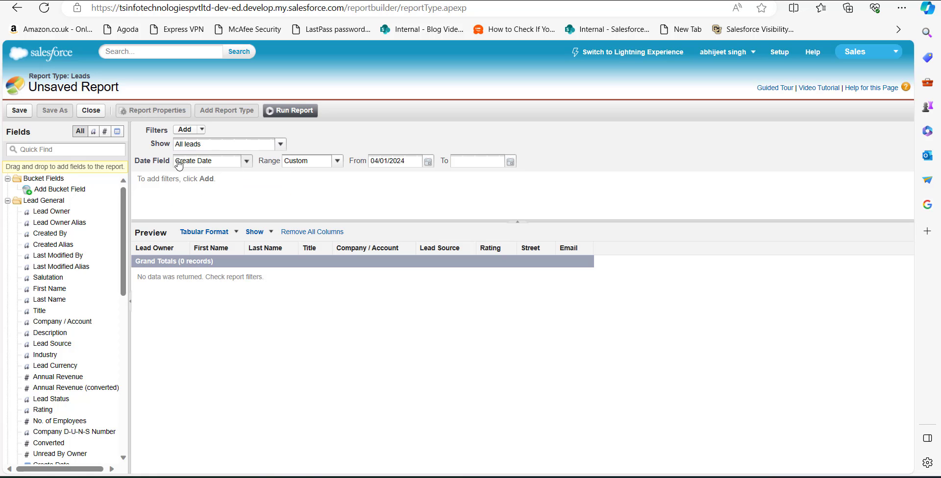
pyautogui.click(339, 164)
pyautogui.click(322, 174)
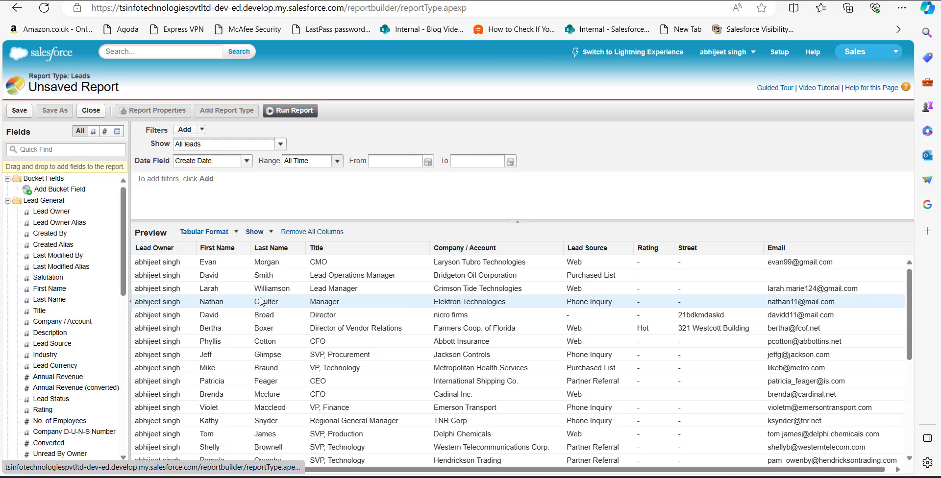
# Change the Leads report from Tabular to Summary format
pyautogui.click(227, 237)
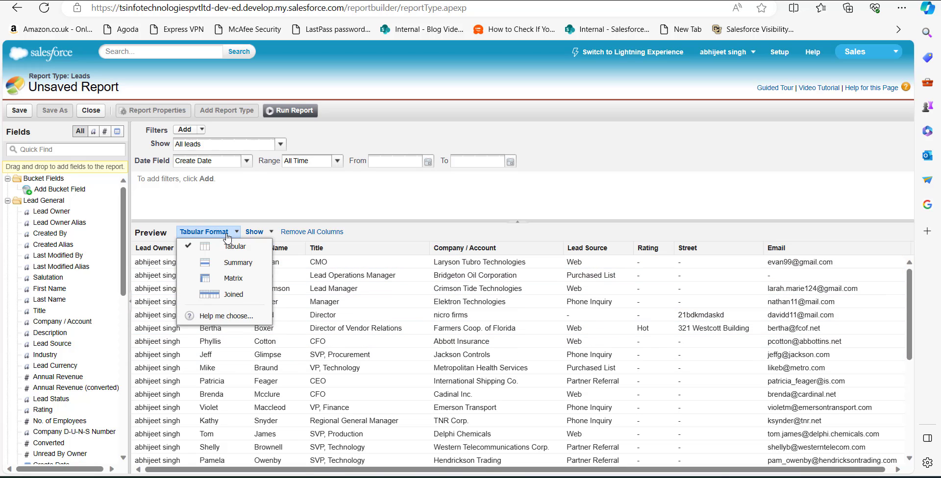
pyautogui.click(239, 264)
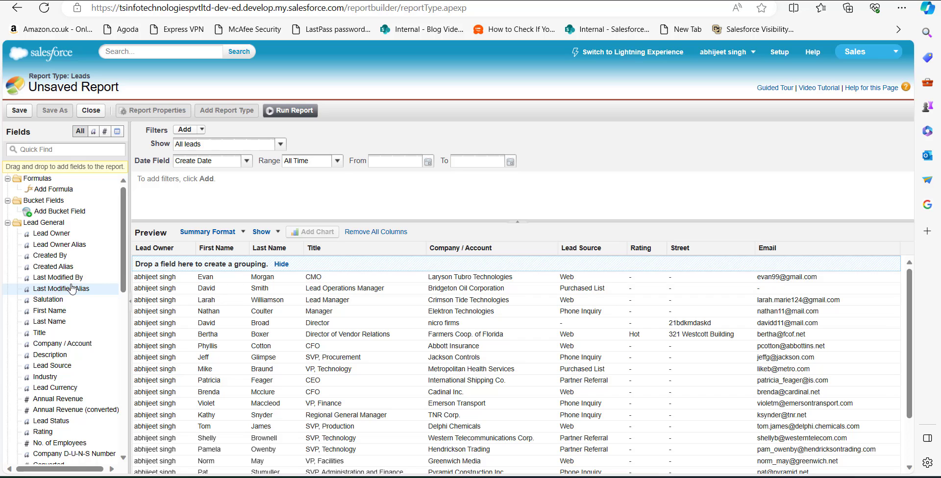
pyautogui.scroll(-5, 73, 275)
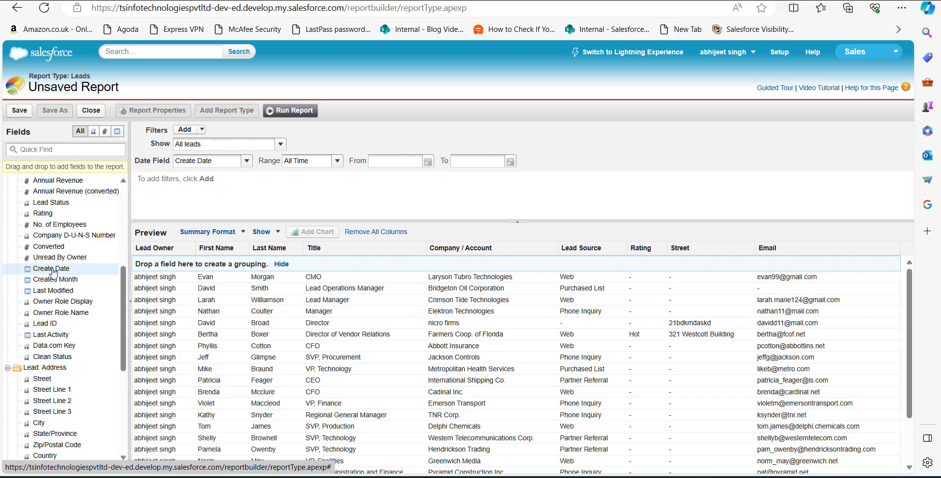
# Group the Leads report by Create Date, bucketed by Calendar Week
pyautogui.moveTo(53, 272); pyautogui.dragTo(235, 268)
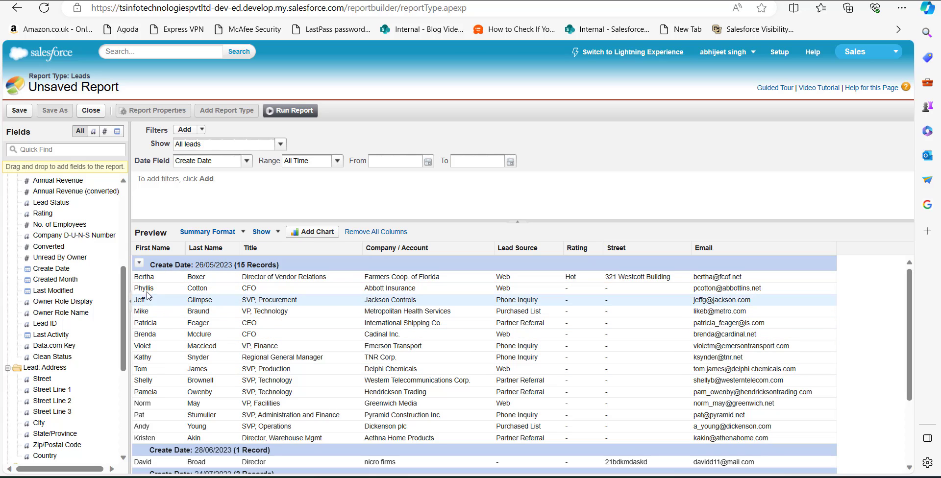
pyautogui.click(140, 267)
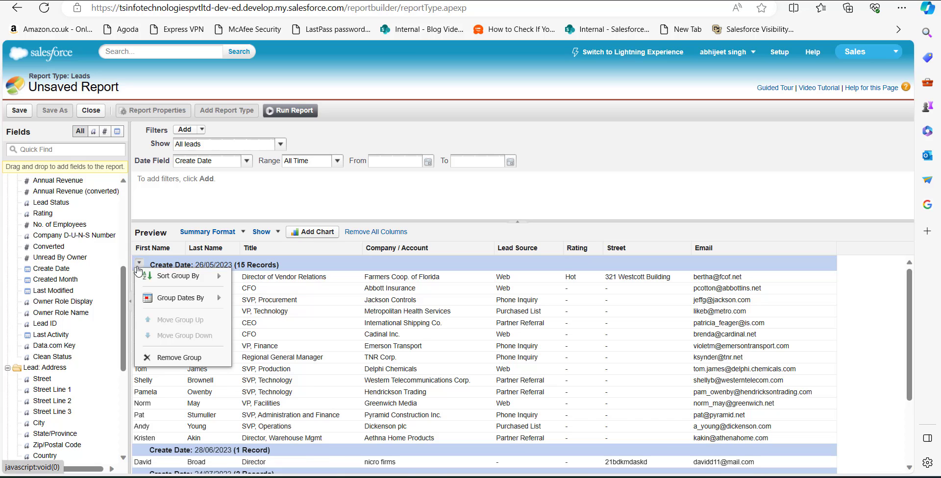
pyautogui.moveTo(139, 298)
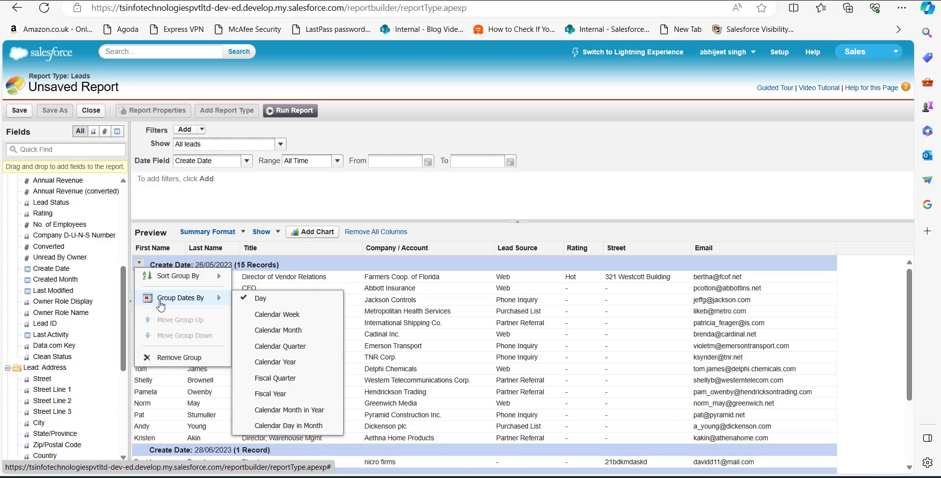
pyautogui.click(303, 313)
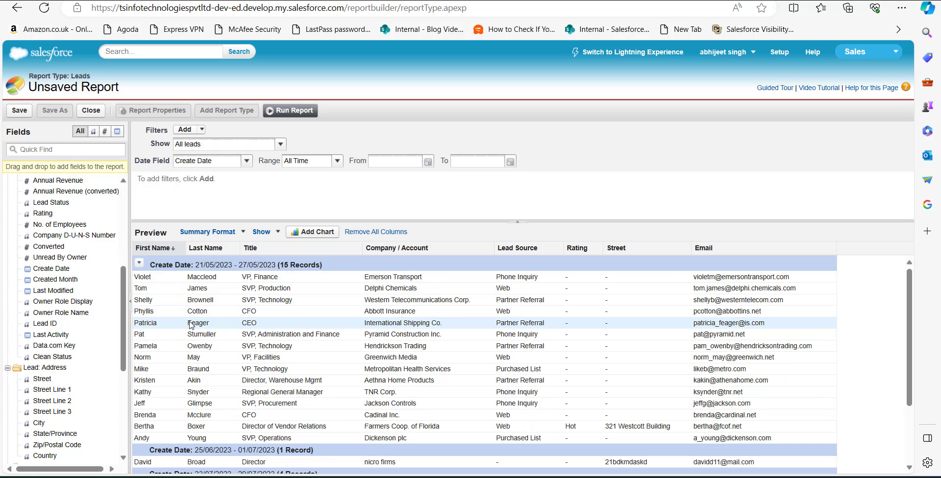